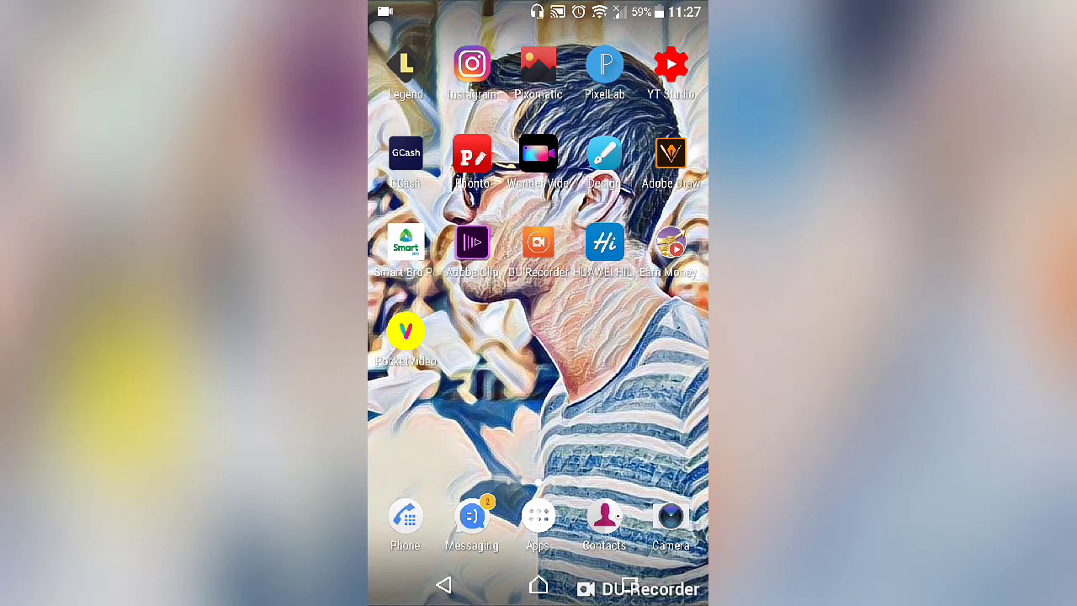
# - Launch Huawei HiLink and show the Settings page listing the current Wi-Fi name 'Wag ako'
pyautogui.click(604, 242)
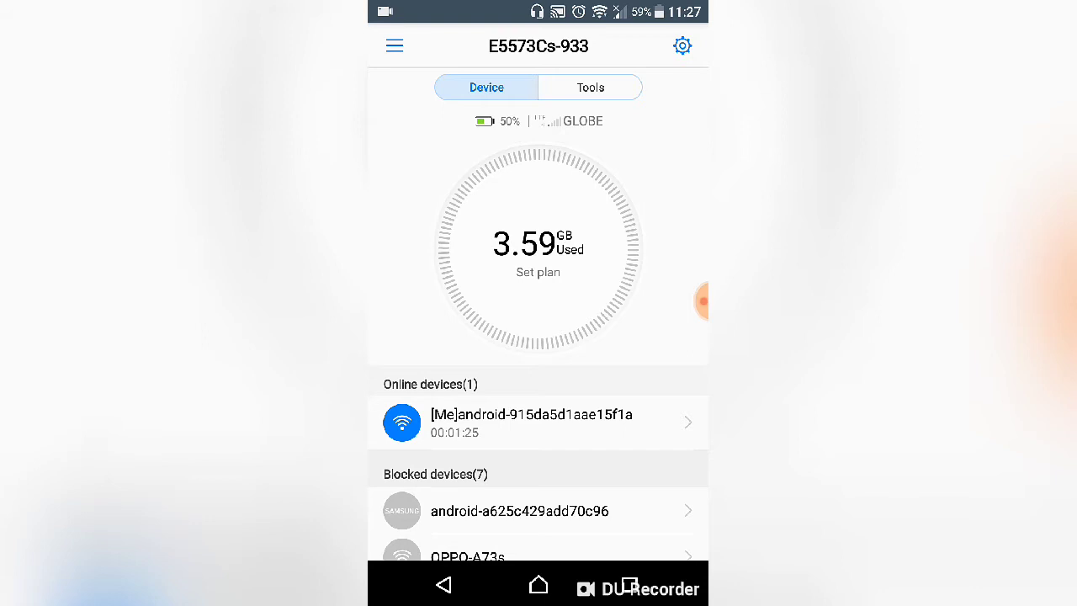
pyautogui.click(682, 46)
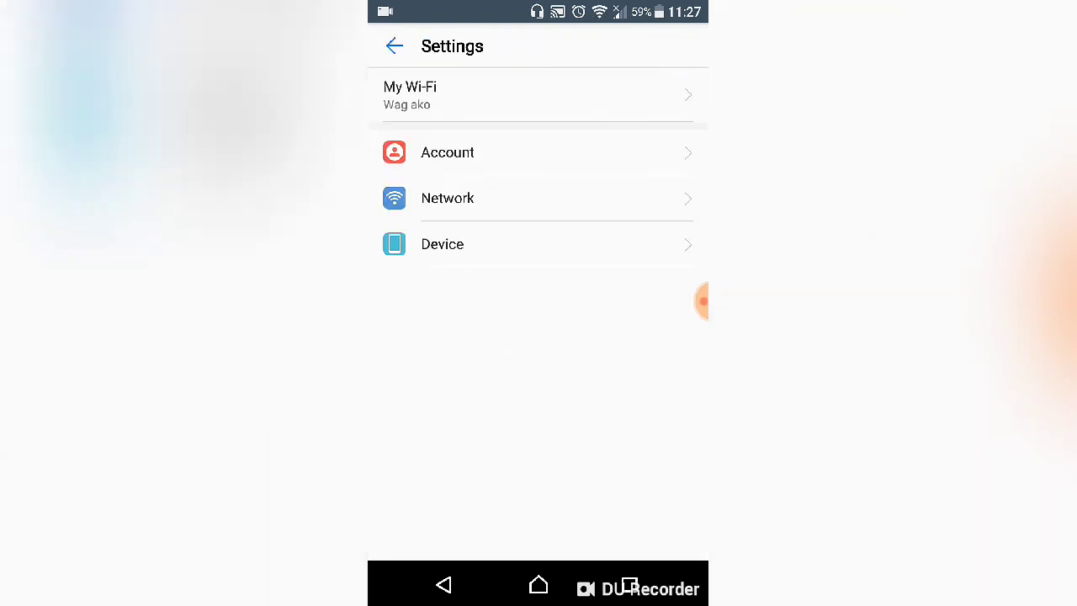
# - Rename the pocket Wi-Fi from 'Wag ako' to 'Buffering' and save the change
pyautogui.click(505, 95)
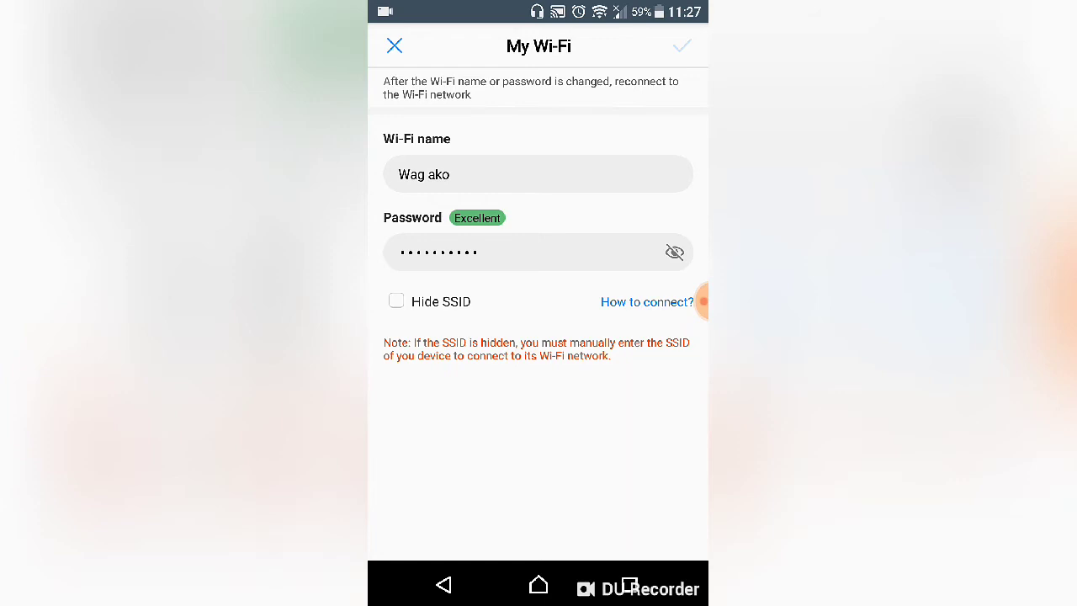
pyautogui.click(449, 174)
pyautogui.press('BackSpace')
pyautogui.press('BackSpace')
pyautogui.press('BackSpace')
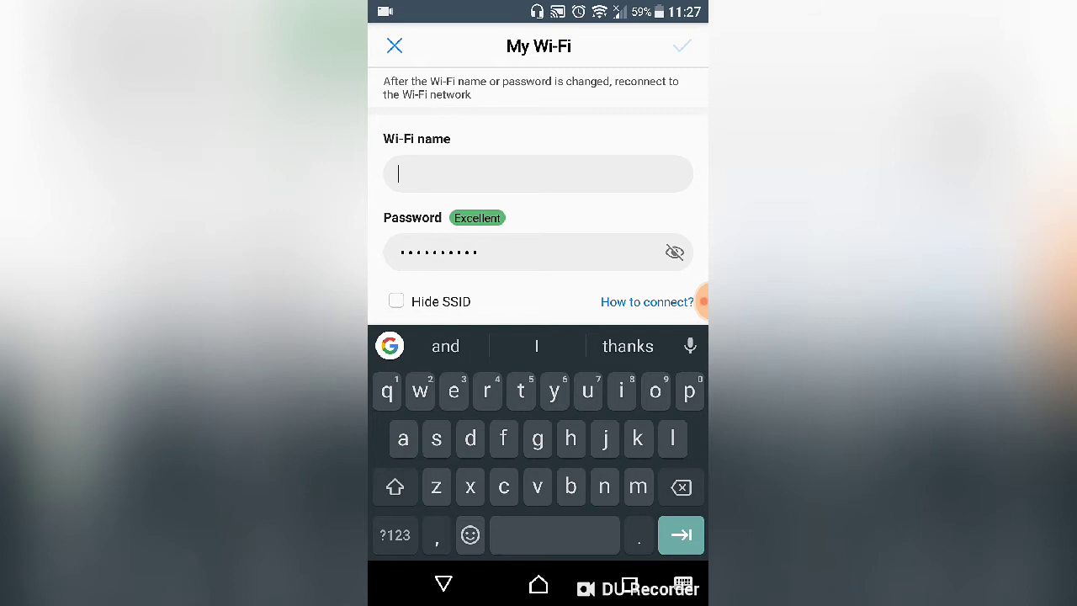
pyautogui.write('Buff')
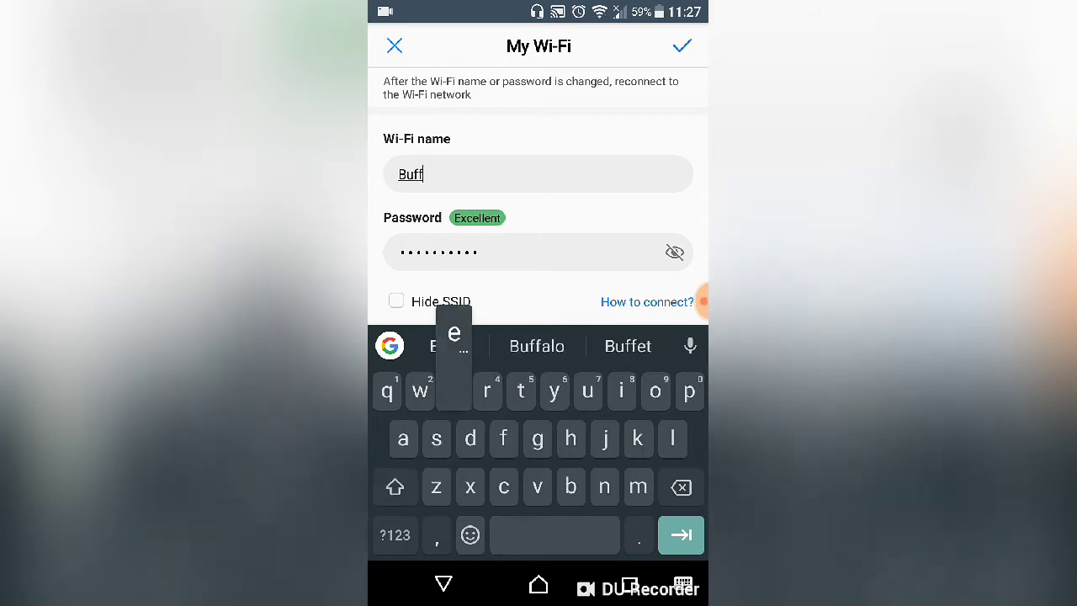
pyautogui.write('er')
pyautogui.click(536, 346)
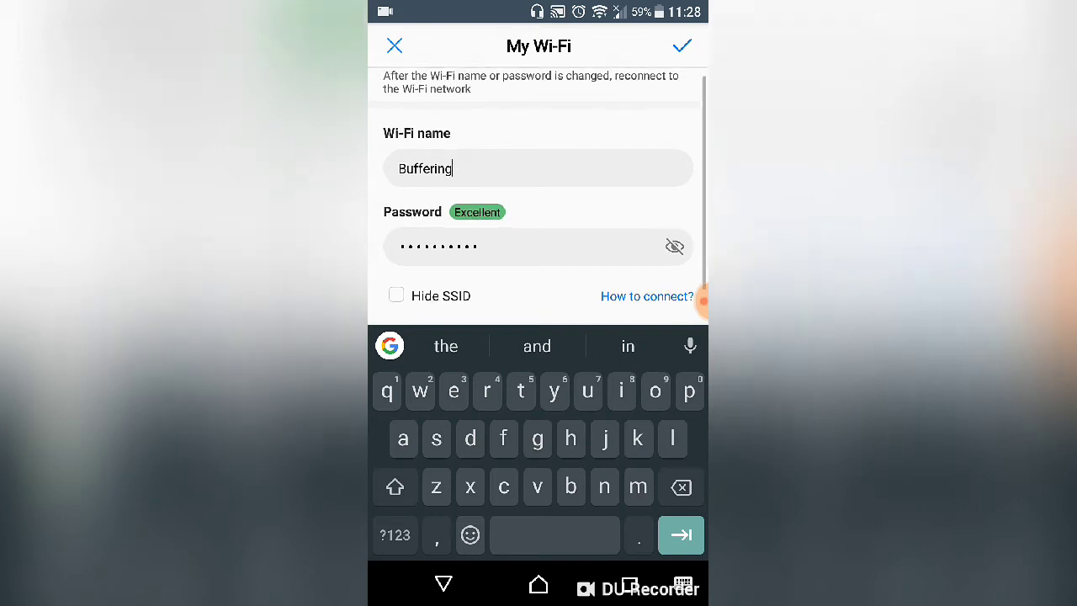
pyautogui.scroll(-2, 538, 210)
pyautogui.scroll(2, 538, 210)
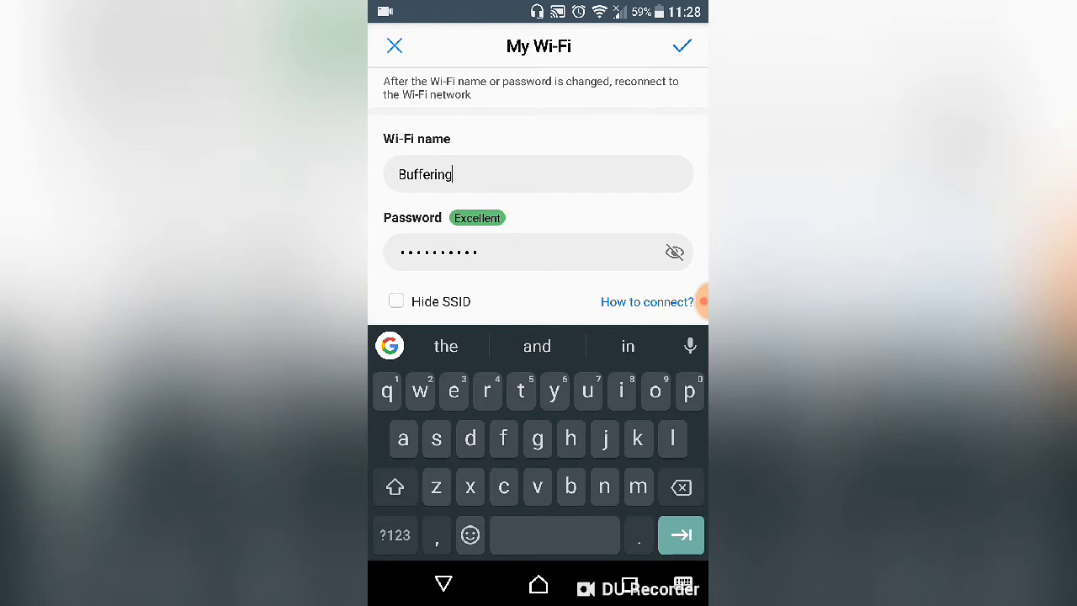
pyautogui.click(681, 45)
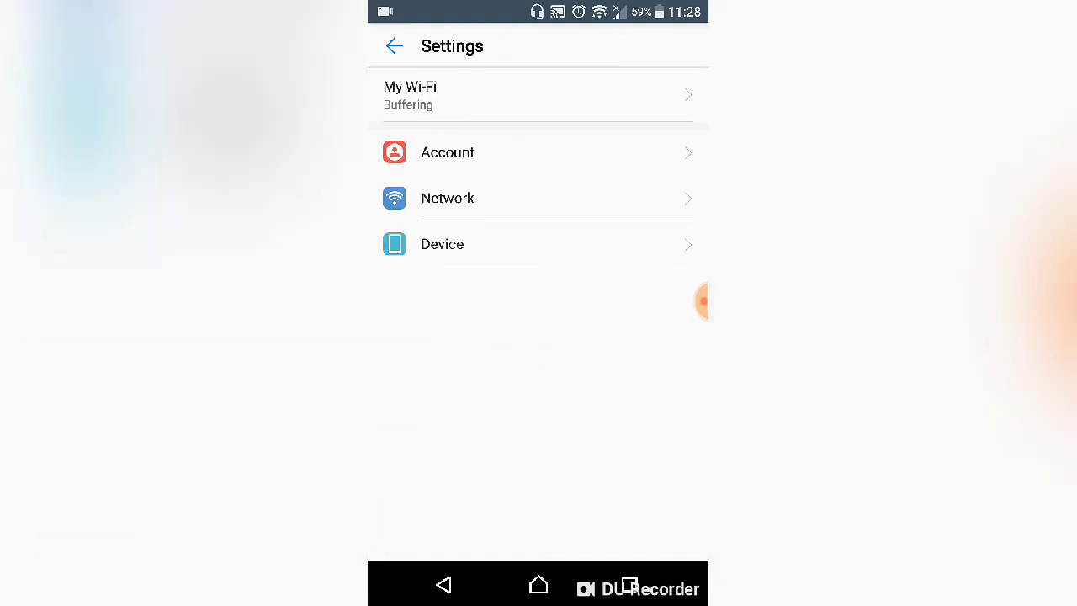
# - Once saving finishes, go back to the E5573Cs-933 main screen's Tools tab
pyautogui.press('Escape')
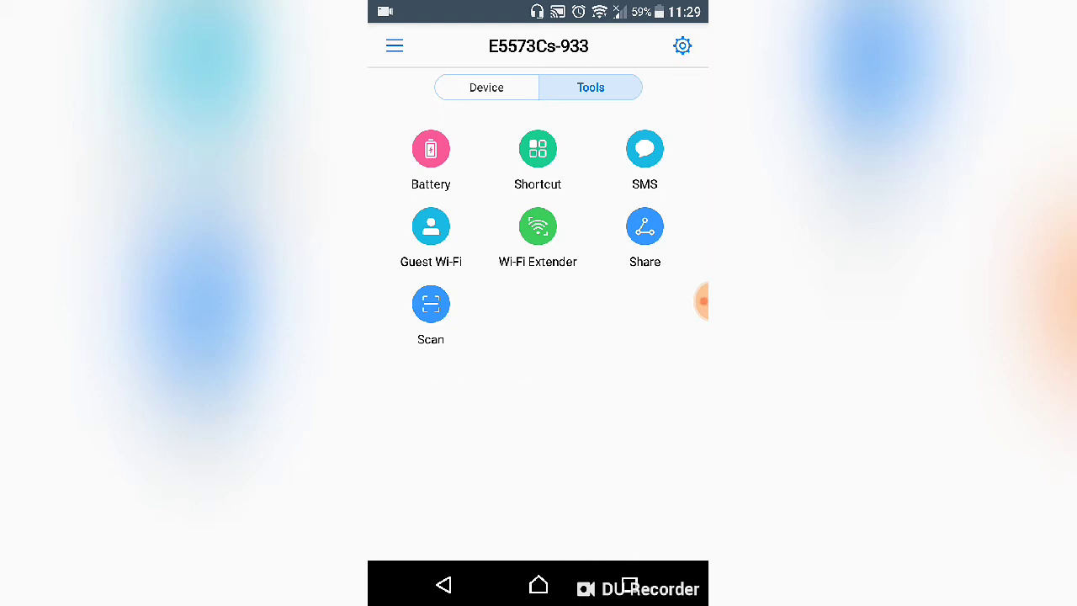
pyautogui.click(431, 149)
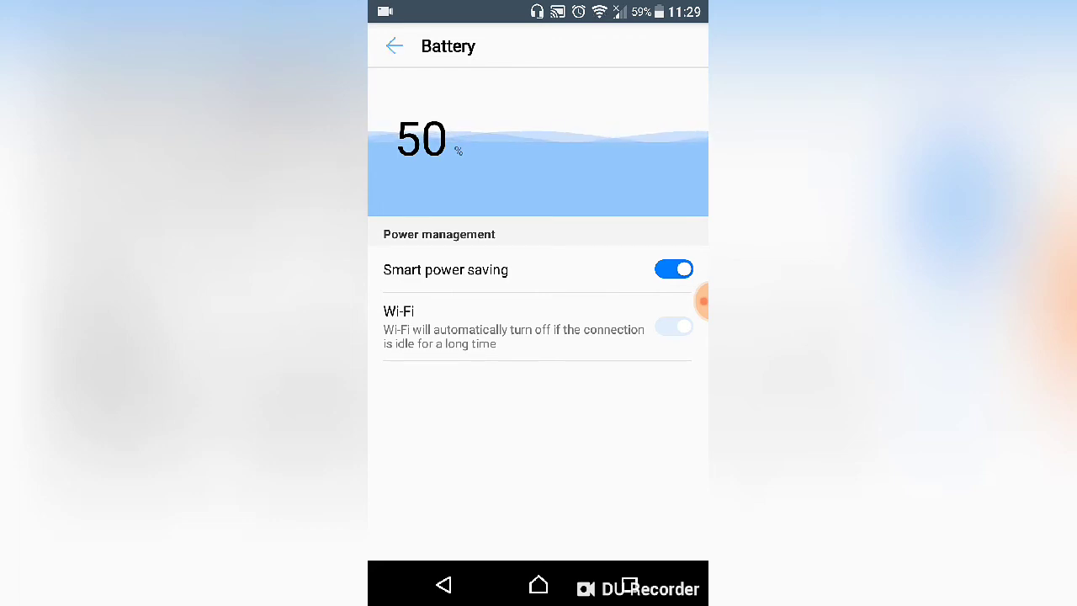
pyautogui.click(394, 46)
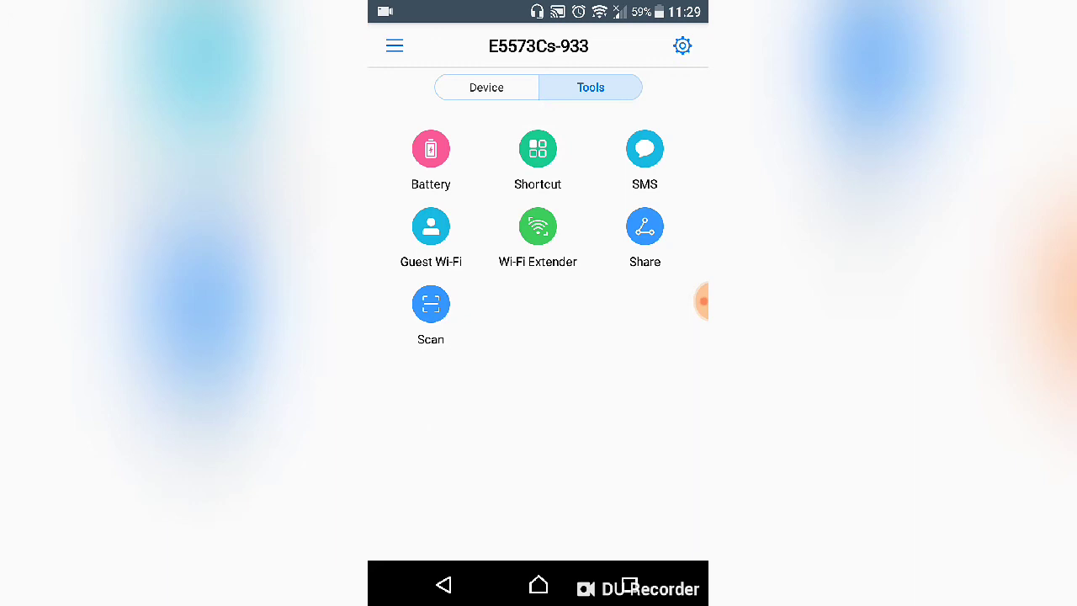
pyautogui.click(537, 156)
pyautogui.click(394, 46)
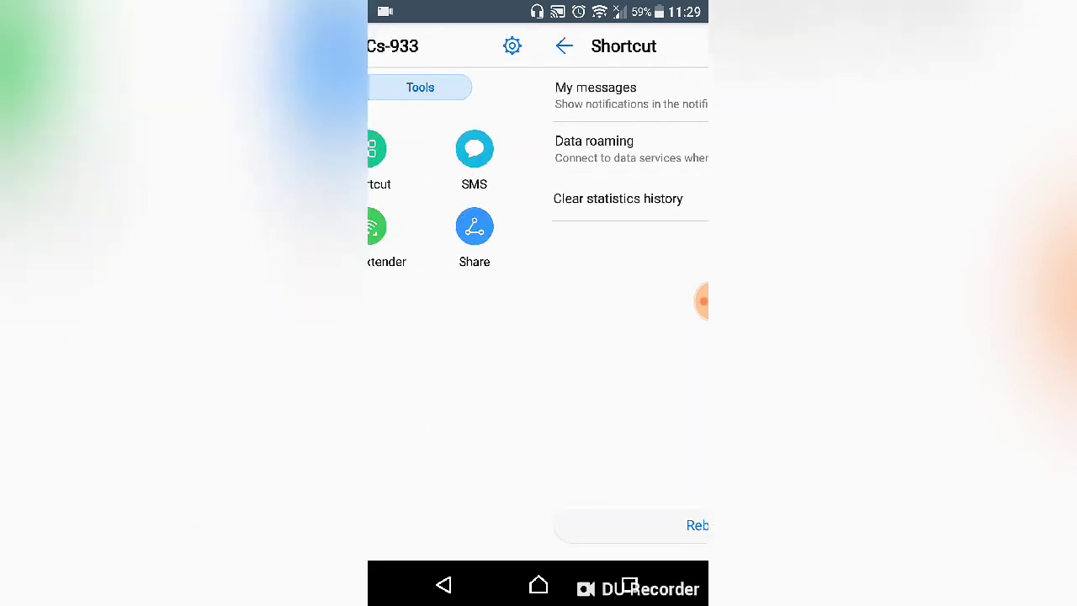
pyautogui.click(430, 234)
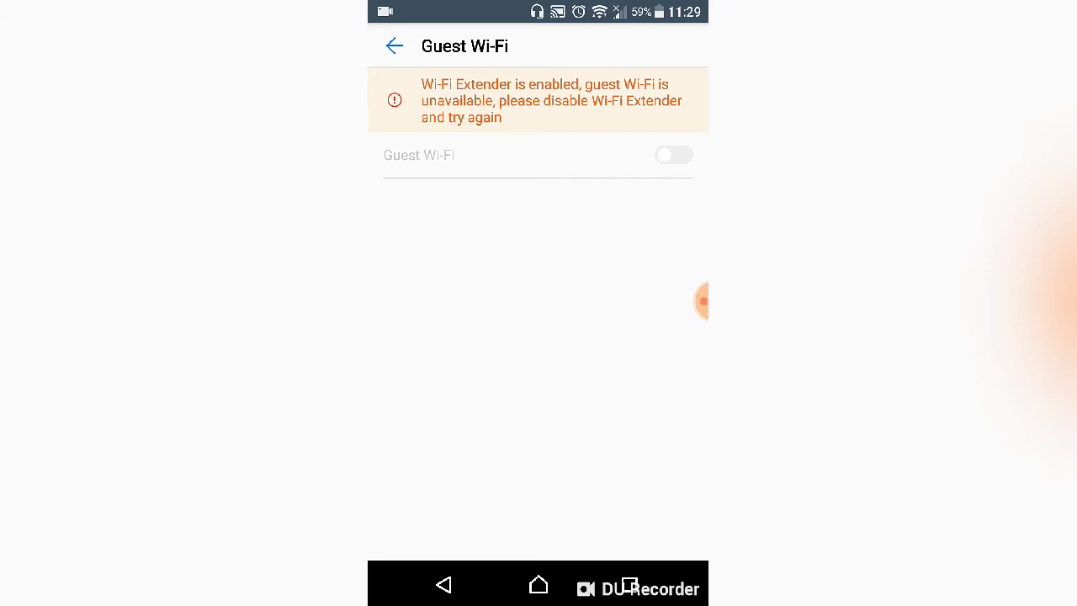
pyautogui.click(393, 46)
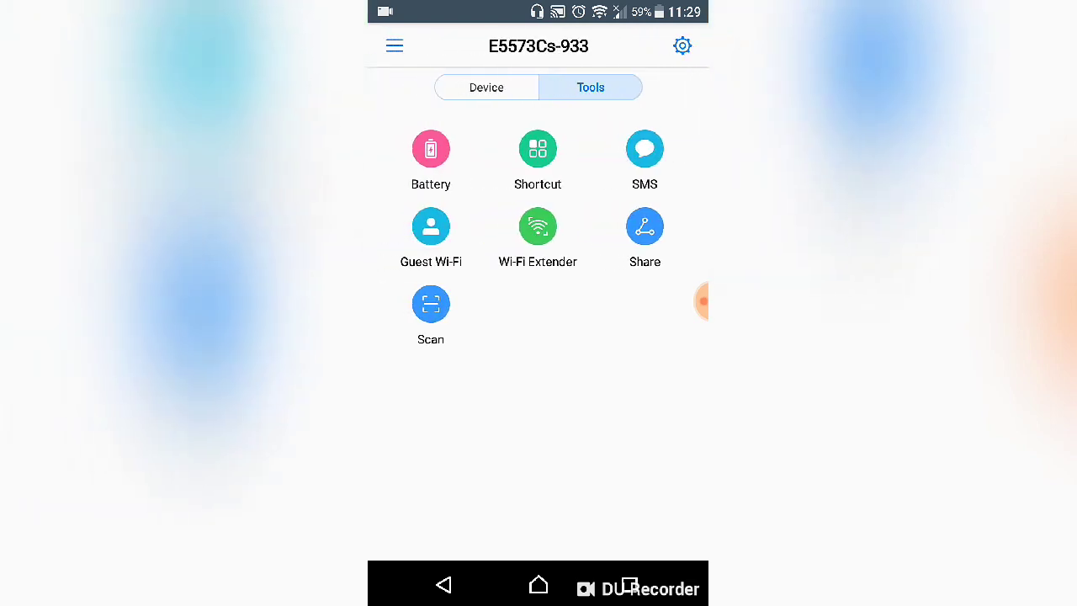
pyautogui.click(645, 149)
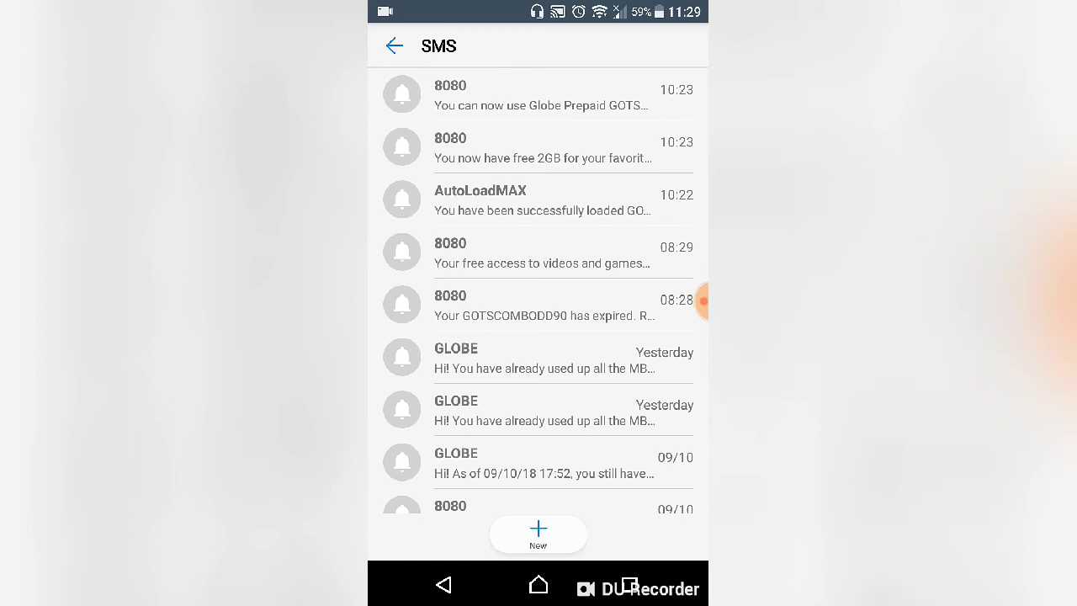
pyautogui.scroll(-3, 538, 291)
pyautogui.scroll(3, 538, 290)
pyautogui.click(394, 46)
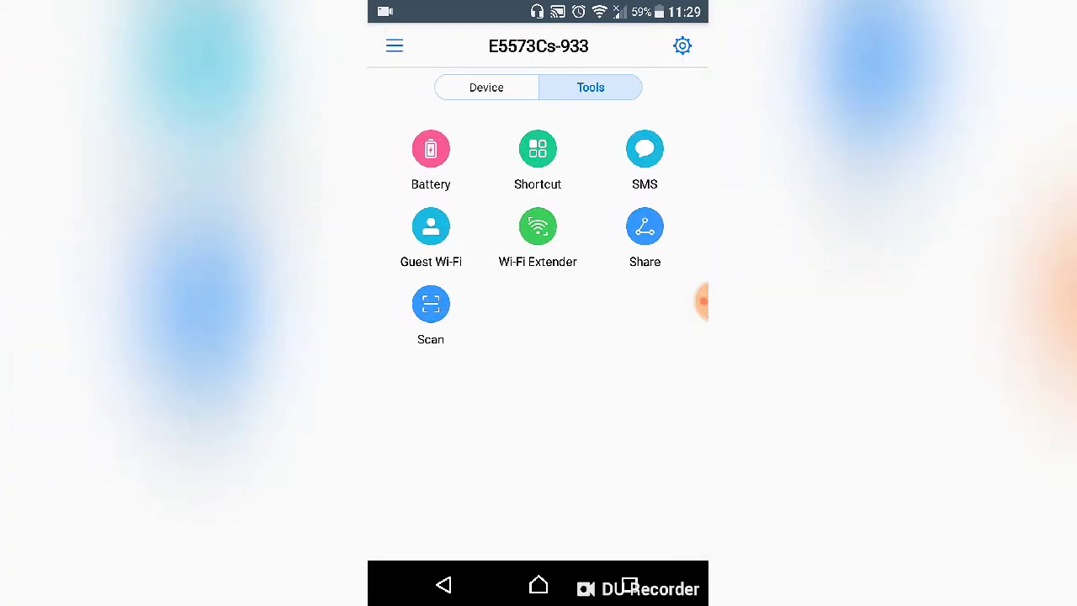
pyautogui.click(537, 227)
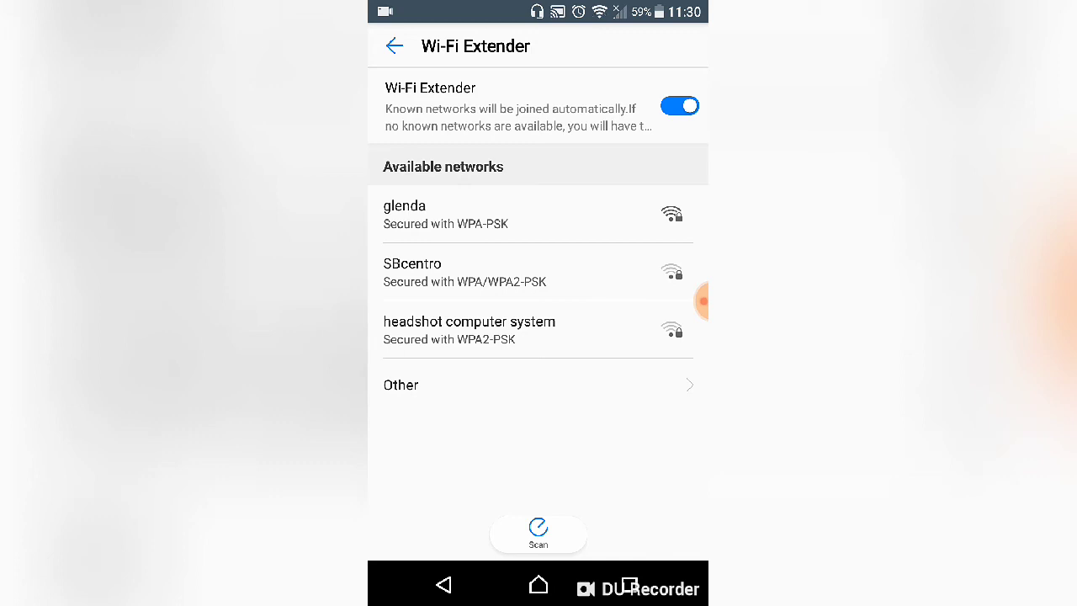
# - Join the Wi-Fi extender to 'glenda', entering its password with a visible check and typo fix
pyautogui.click(446, 214)
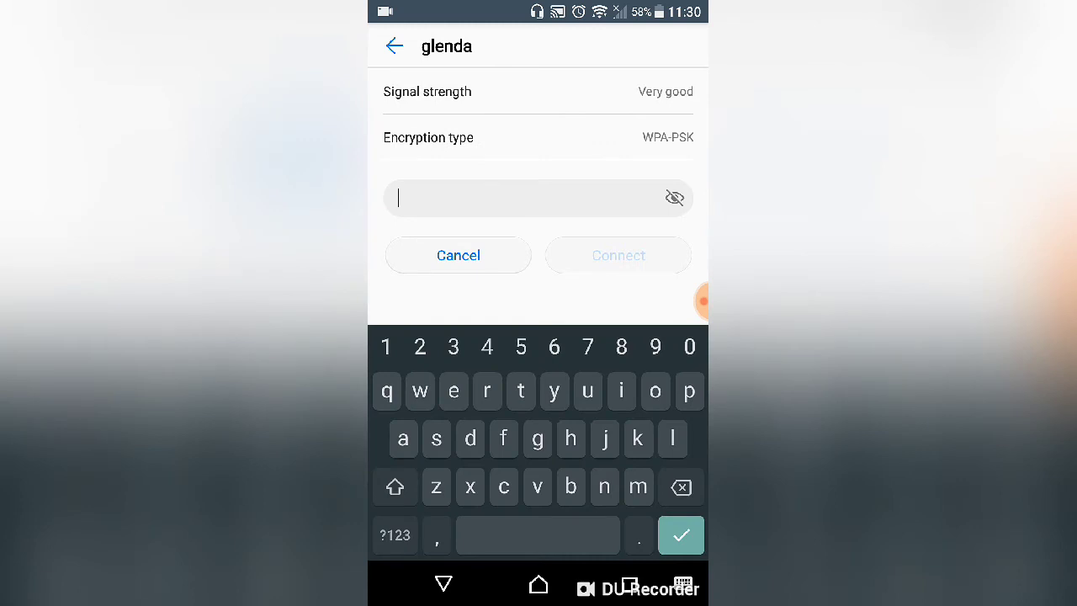
pyautogui.click(394, 487)
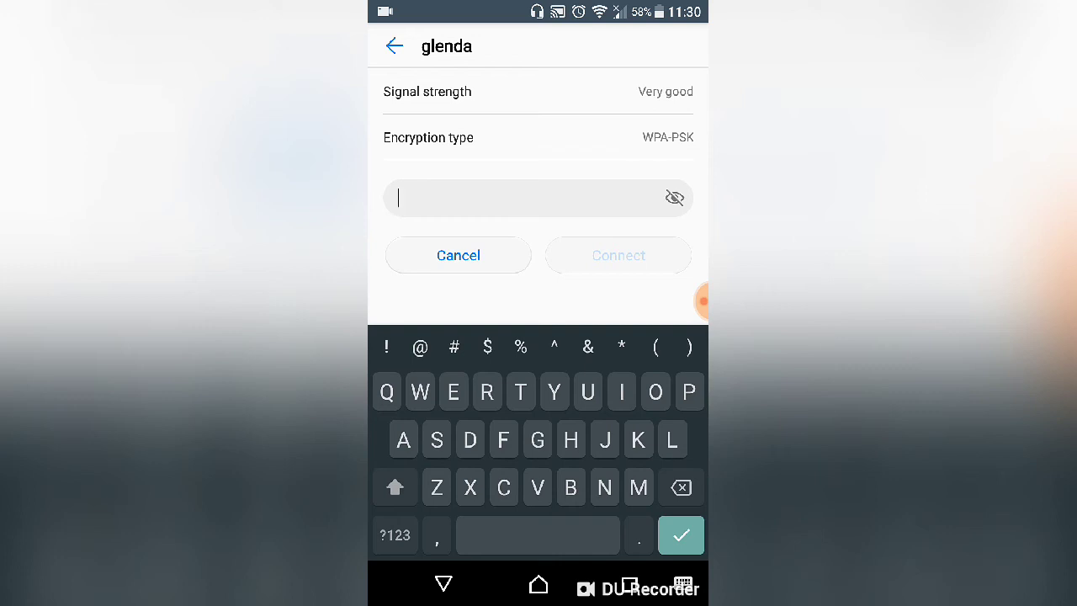
pyautogui.click(394, 487)
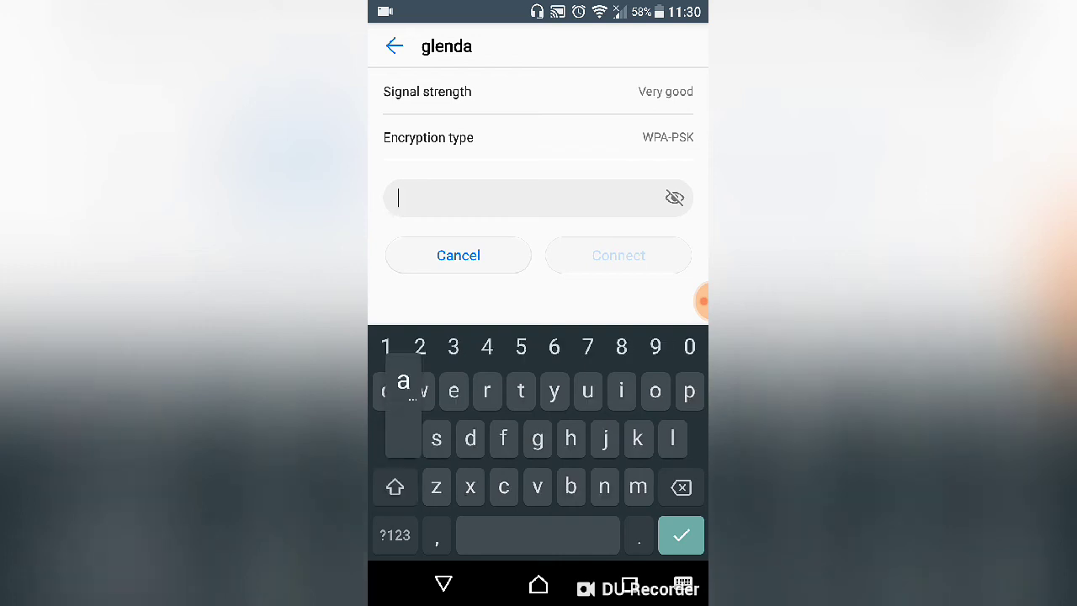
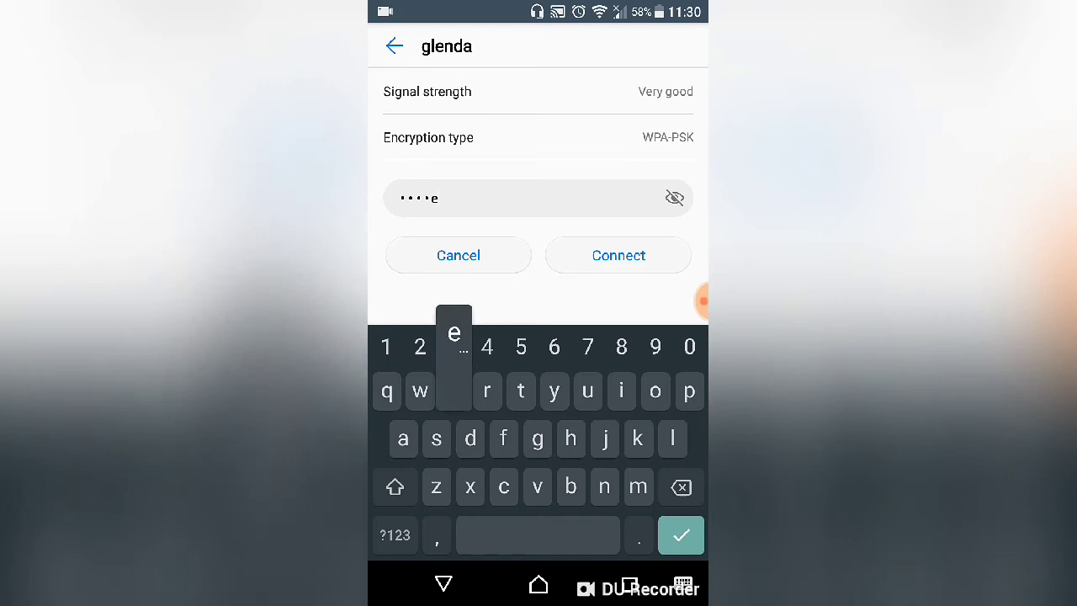
pyautogui.click(674, 197)
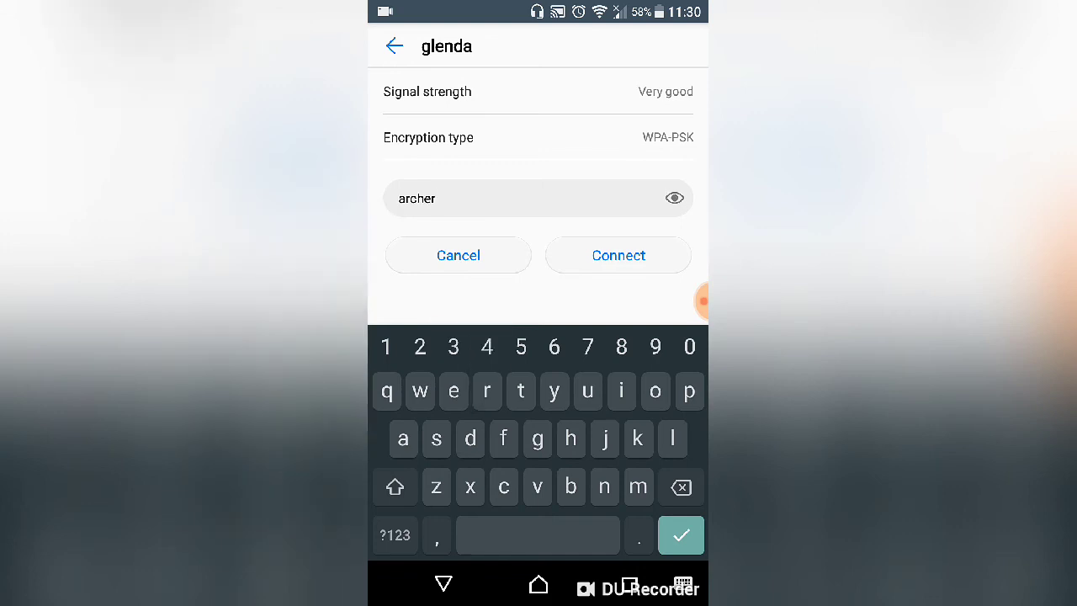
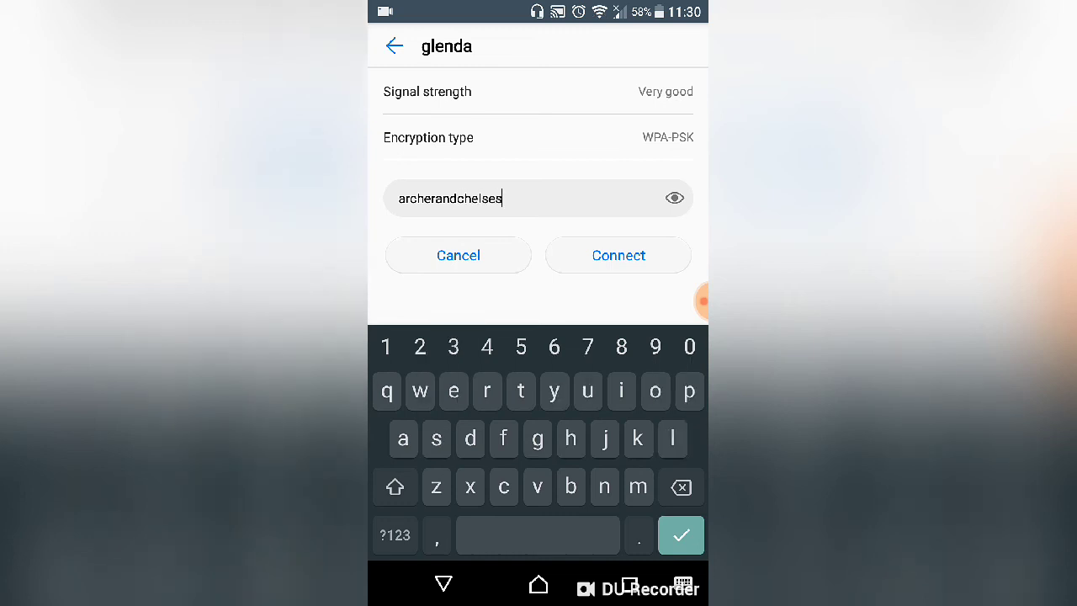
pyautogui.press('Return')
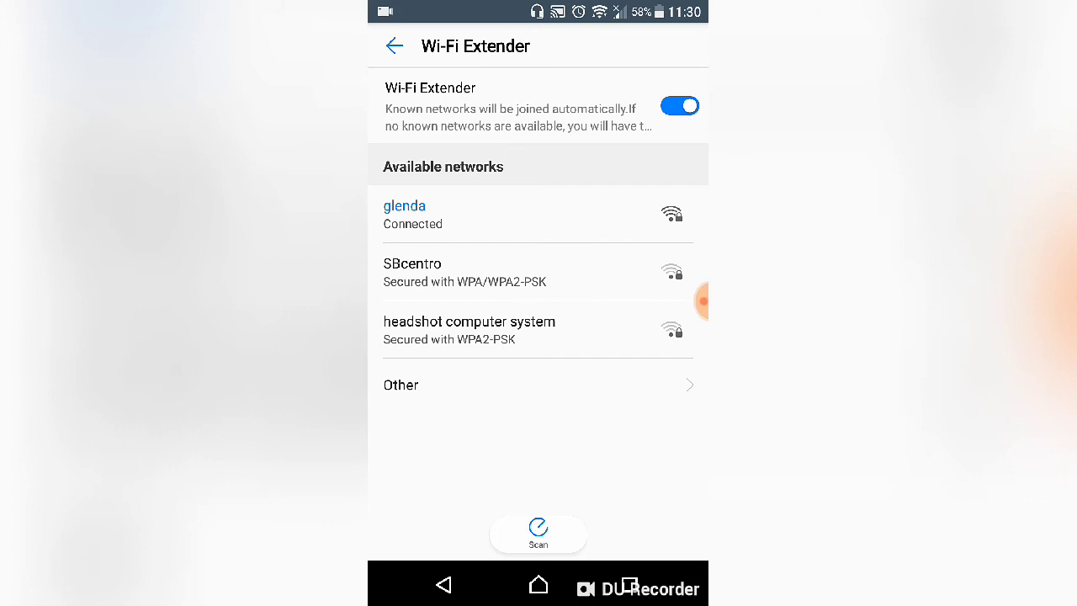
# - From Tools, go to the Device tab and open the Ninos-iPhone details page
pyautogui.click(395, 45)
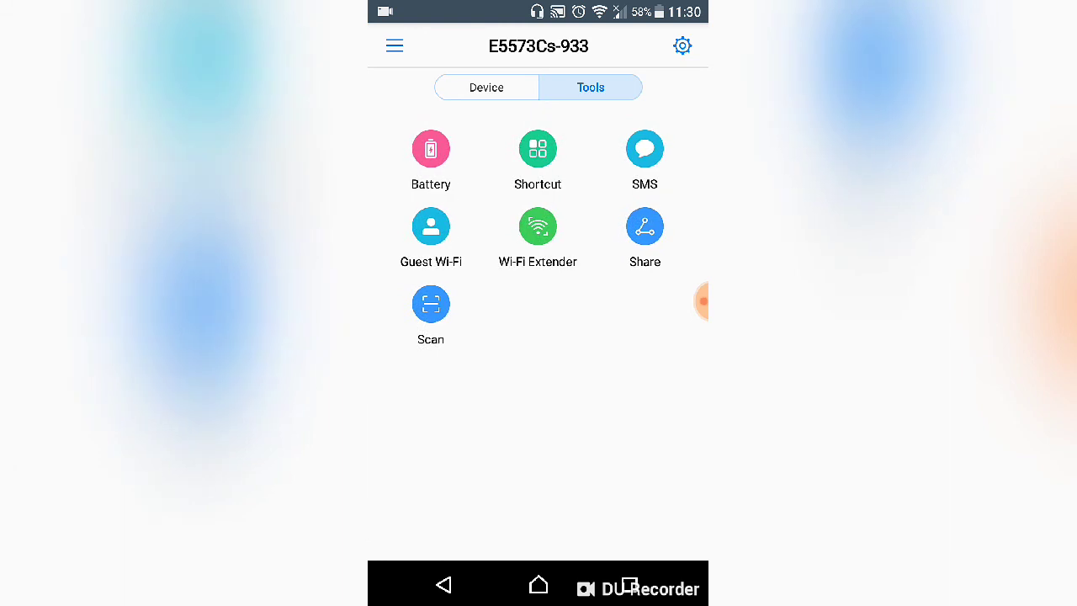
pyautogui.click(486, 87)
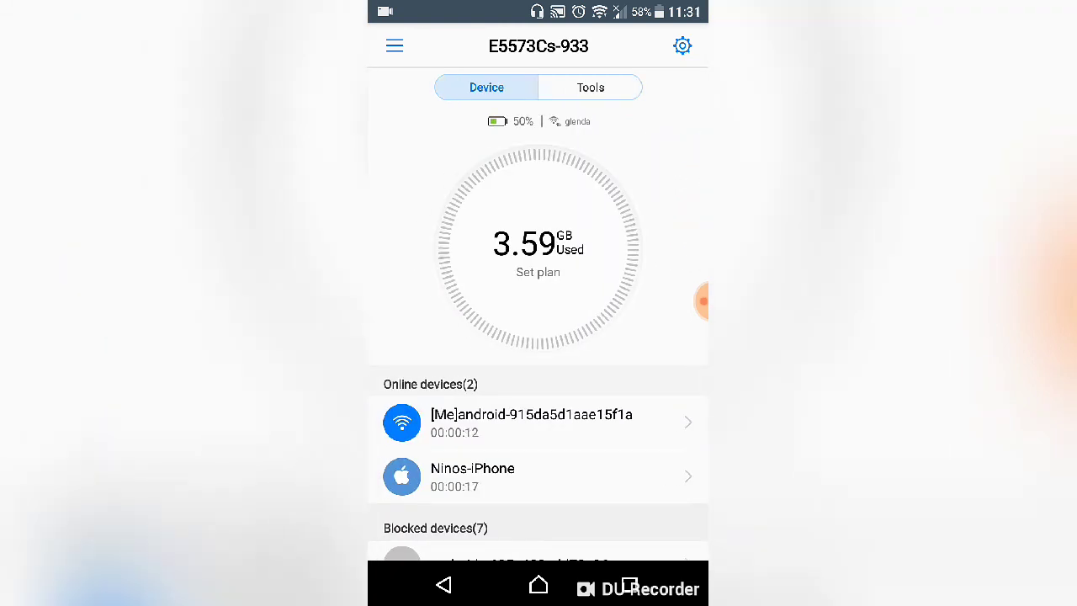
pyautogui.scroll(-3, 539, 379)
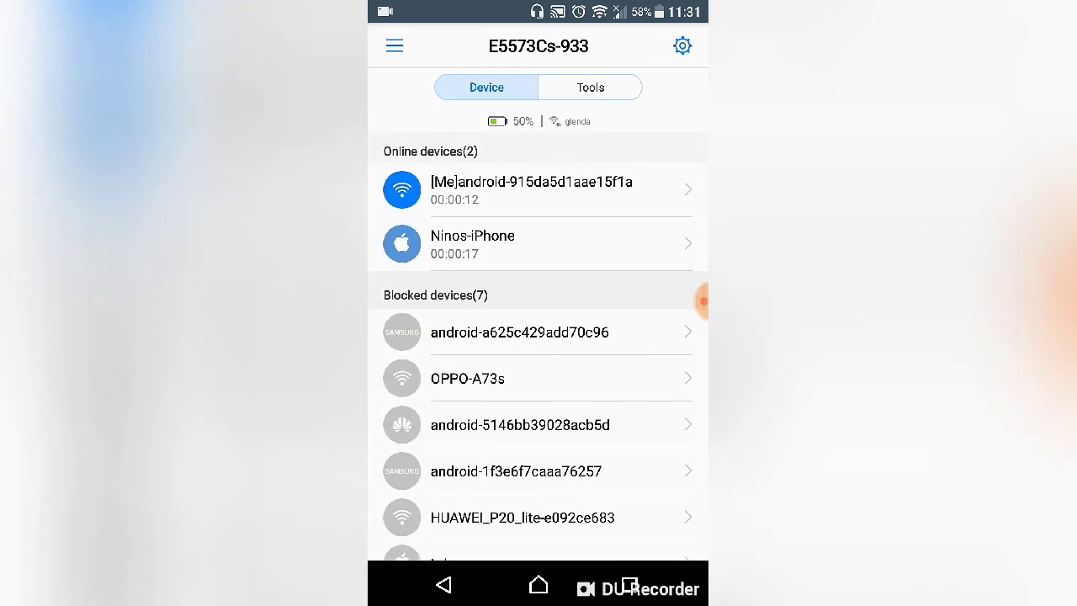
pyautogui.scroll(-1, 538, 378)
pyautogui.scroll(1, 539, 378)
pyautogui.click(505, 243)
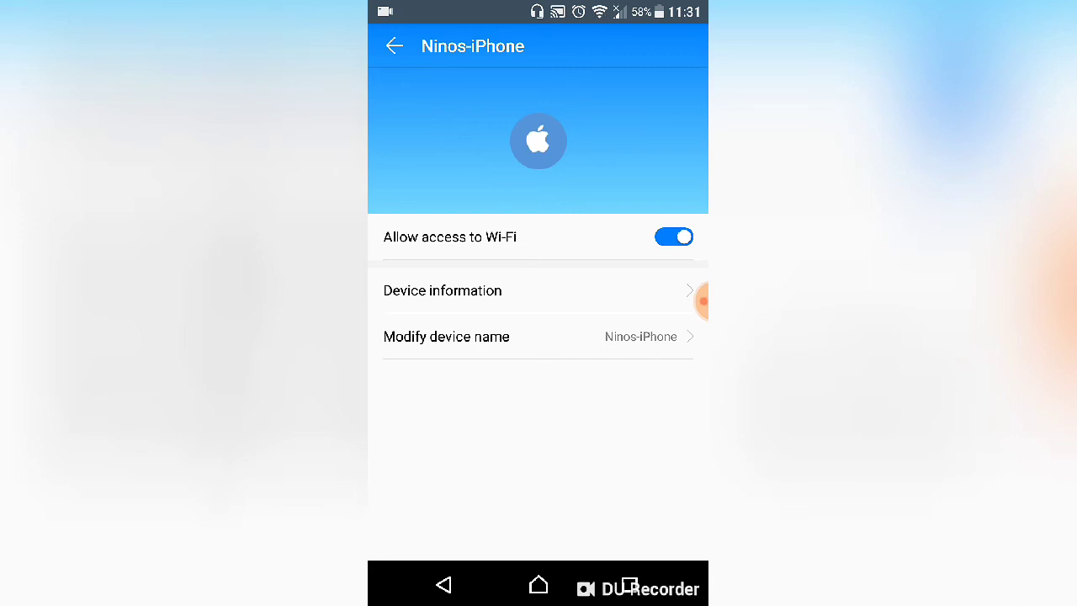
# - Turn off Wi-Fi access for Ninos-iPhone and confirm adding it to the blocked list
pyautogui.click(674, 236)
pyautogui.click(612, 515)
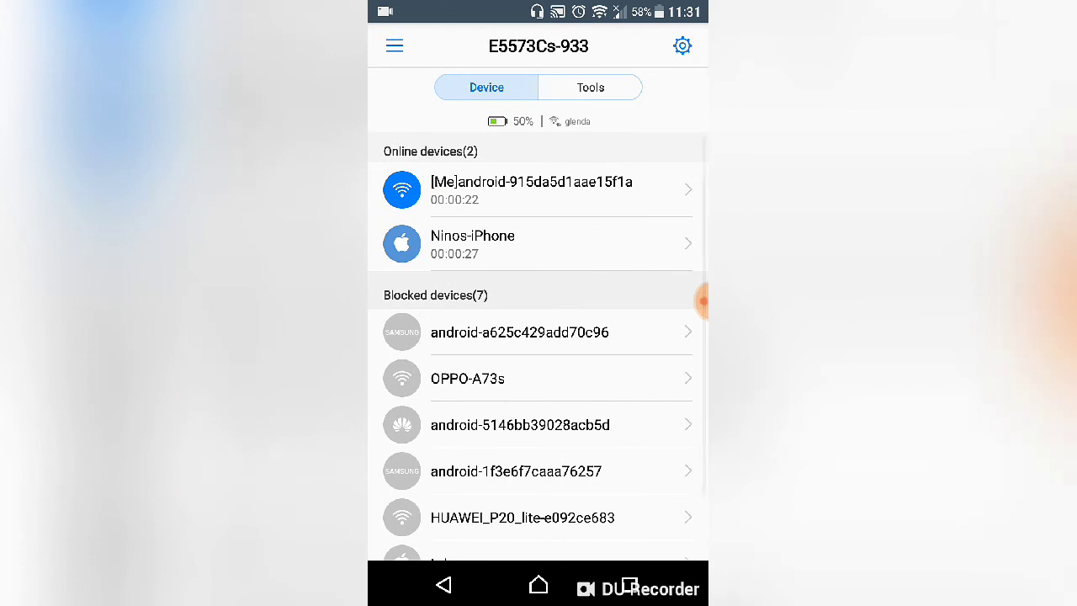
pyautogui.scroll(-1, 538, 353)
pyautogui.scroll(1, 539, 353)
pyautogui.scroll(-2, 538, 353)
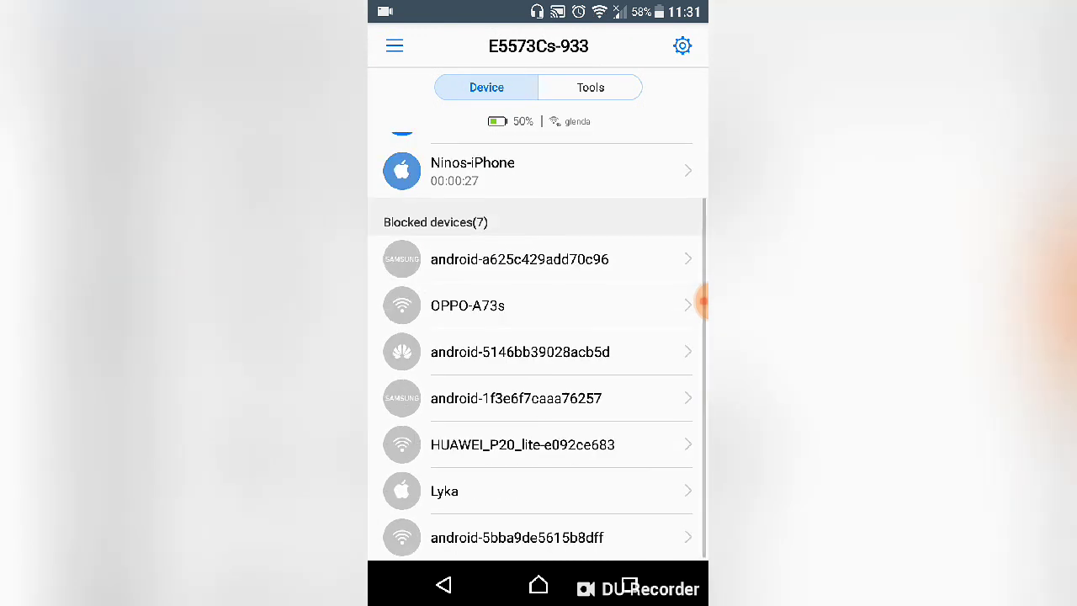
pyautogui.scroll(5, 538, 354)
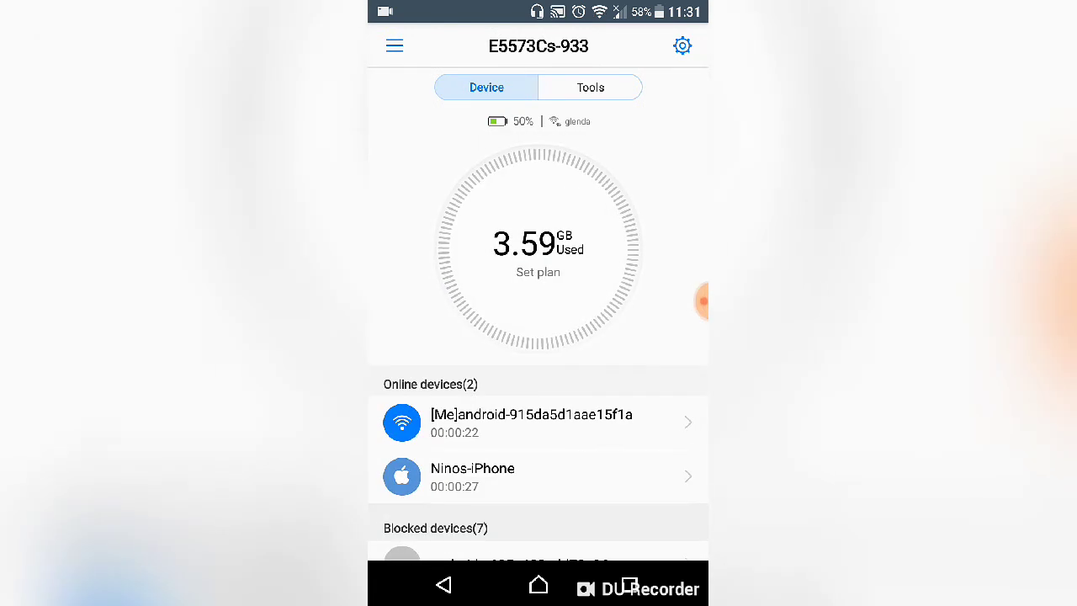
# - Block Ninos-iPhone again, then verify the blocked devices list now shows eight devices
pyautogui.click(468, 476)
pyautogui.click(673, 237)
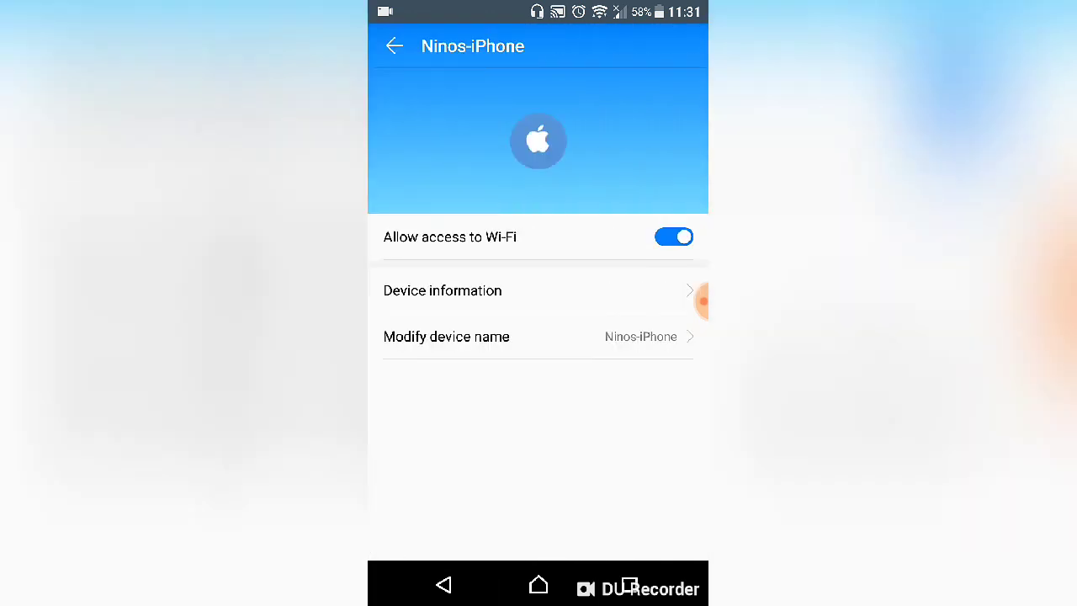
pyautogui.click(613, 515)
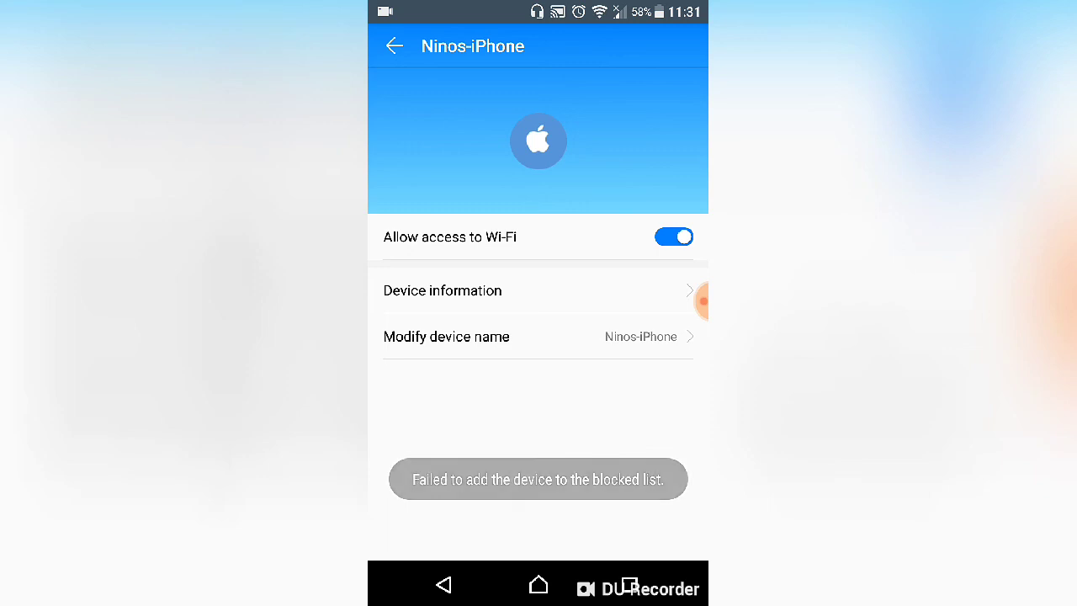
pyautogui.click(394, 45)
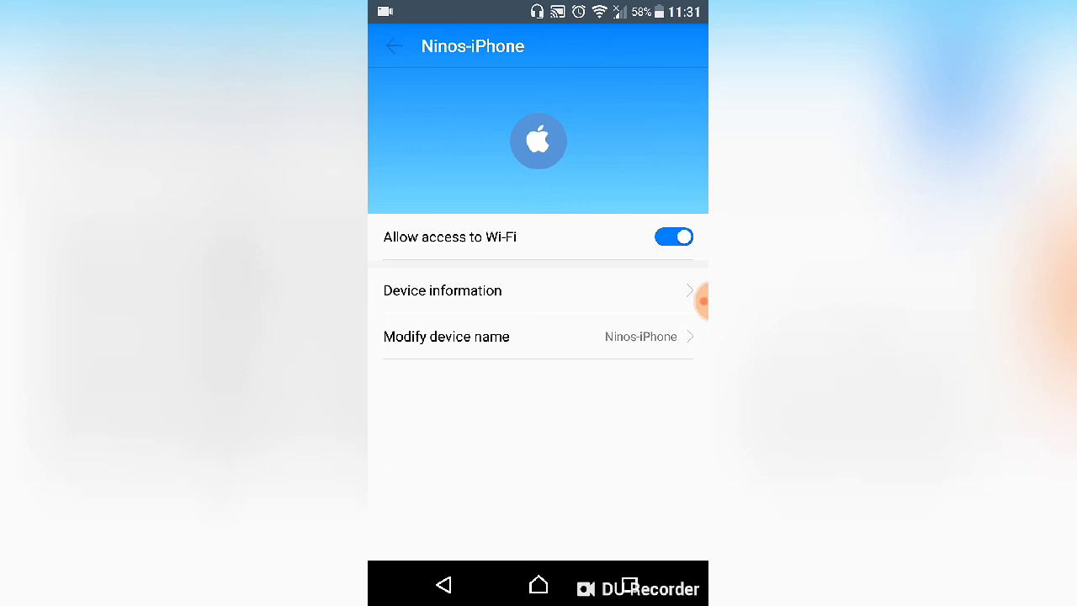
pyautogui.scroll(-5, 538, 378)
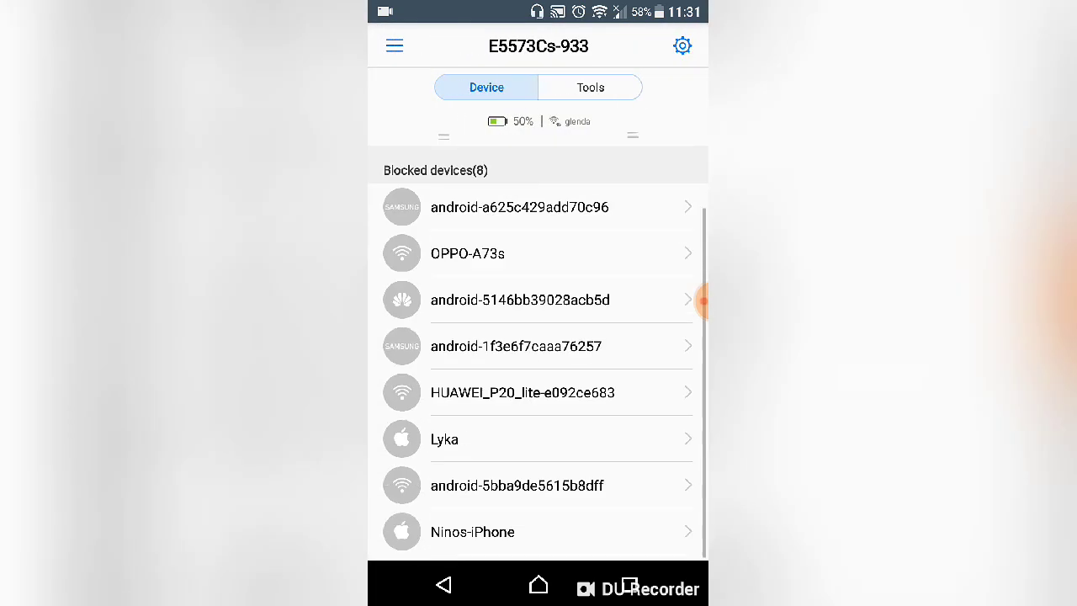
pyautogui.scroll(5, 538, 379)
pyautogui.scroll(-5, 538, 378)
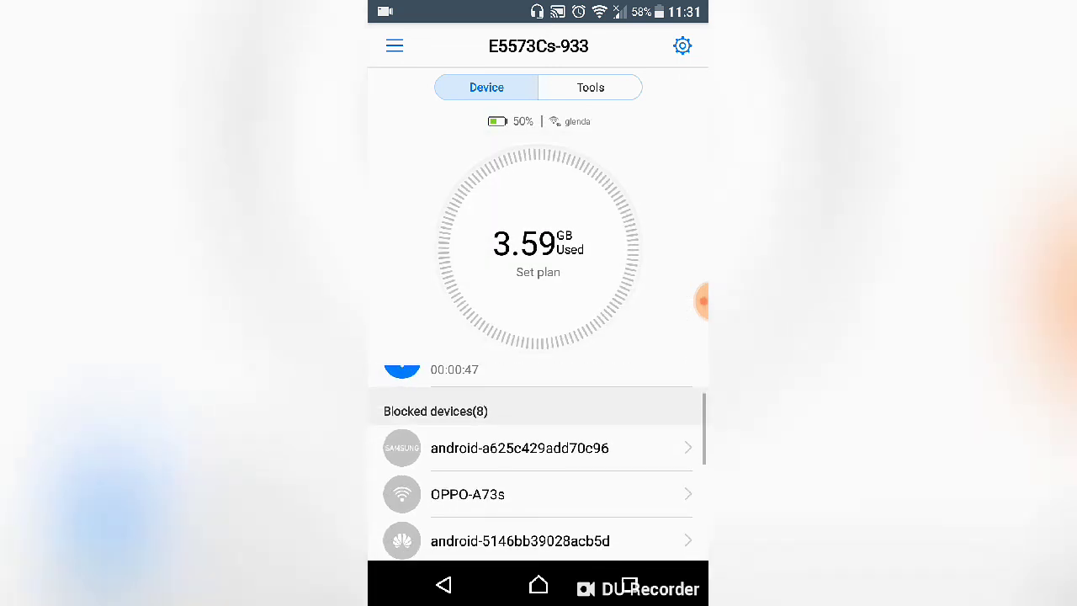
pyautogui.scroll(5, 538, 379)
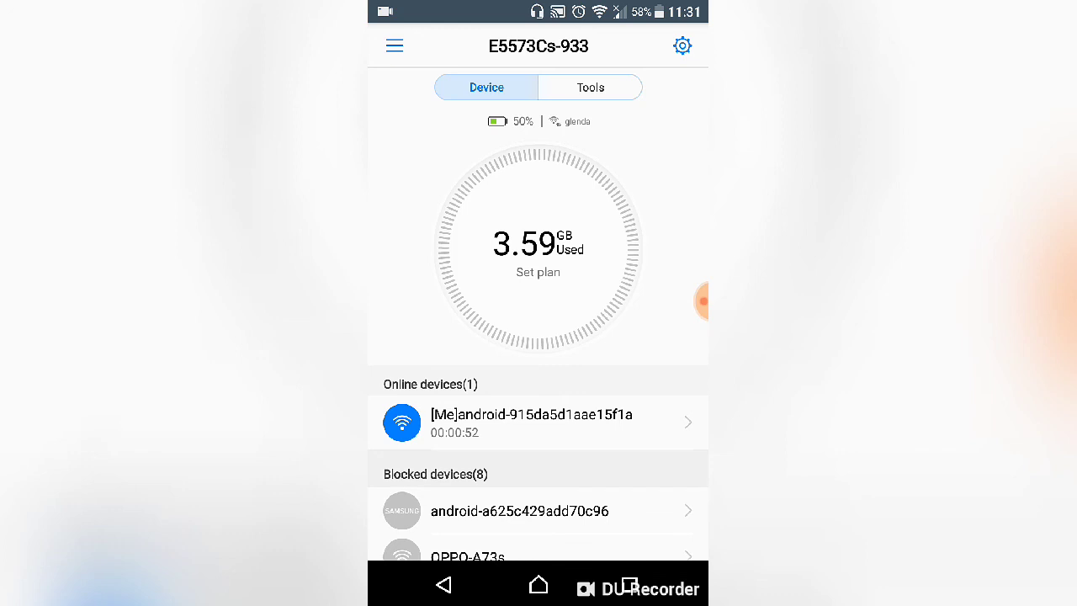
pyautogui.click(702, 301)
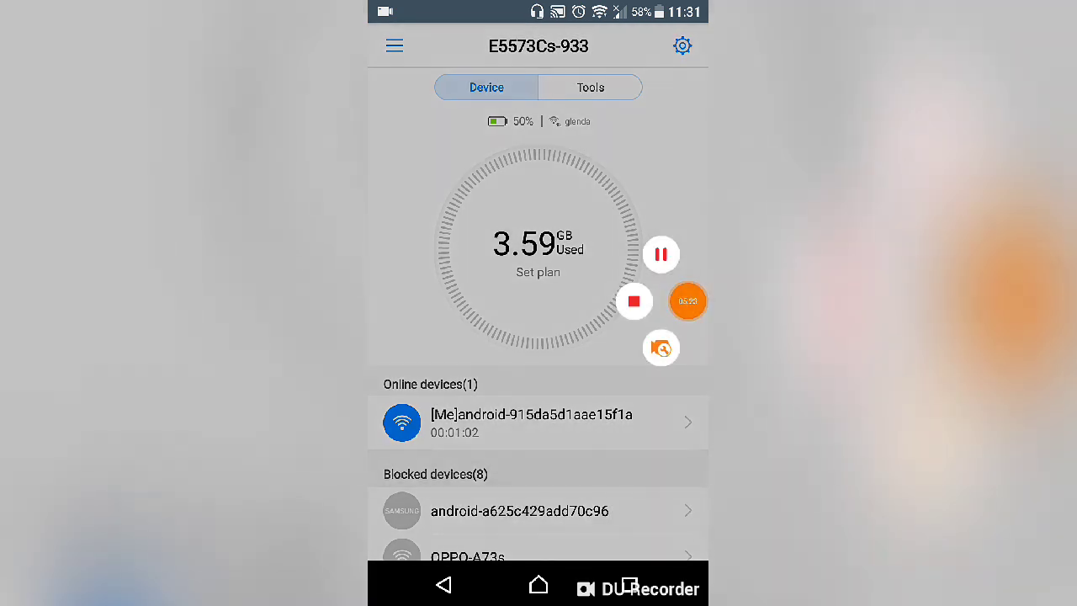